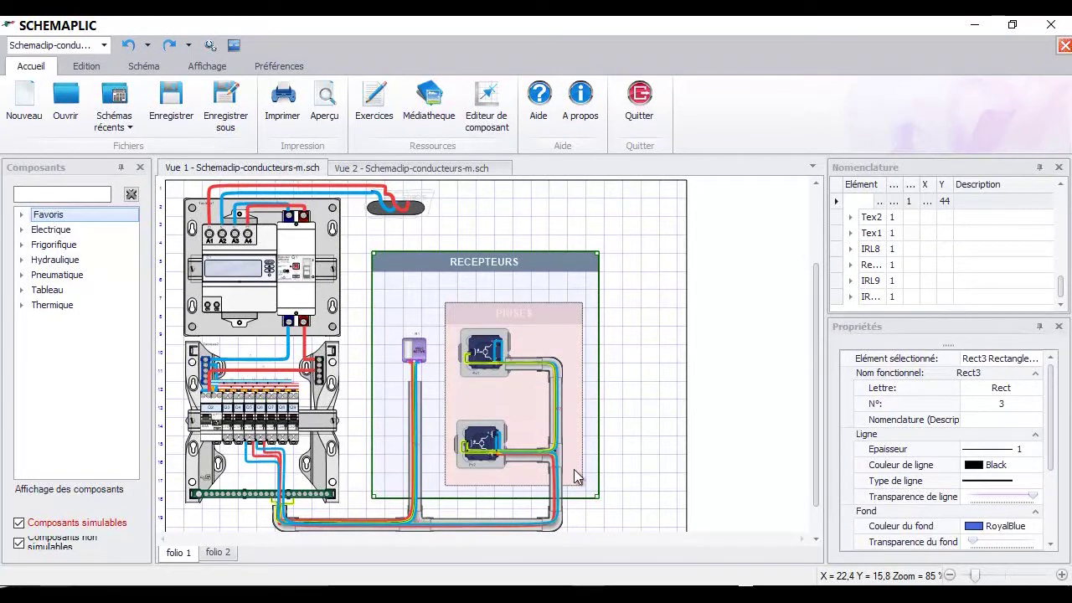
Examine the ordering properties of the RECEPTEURS rectangle, then select socket Pc1, a conduit tube and the green-yellow conductor in turn
scroll(987, 513, down, 3)
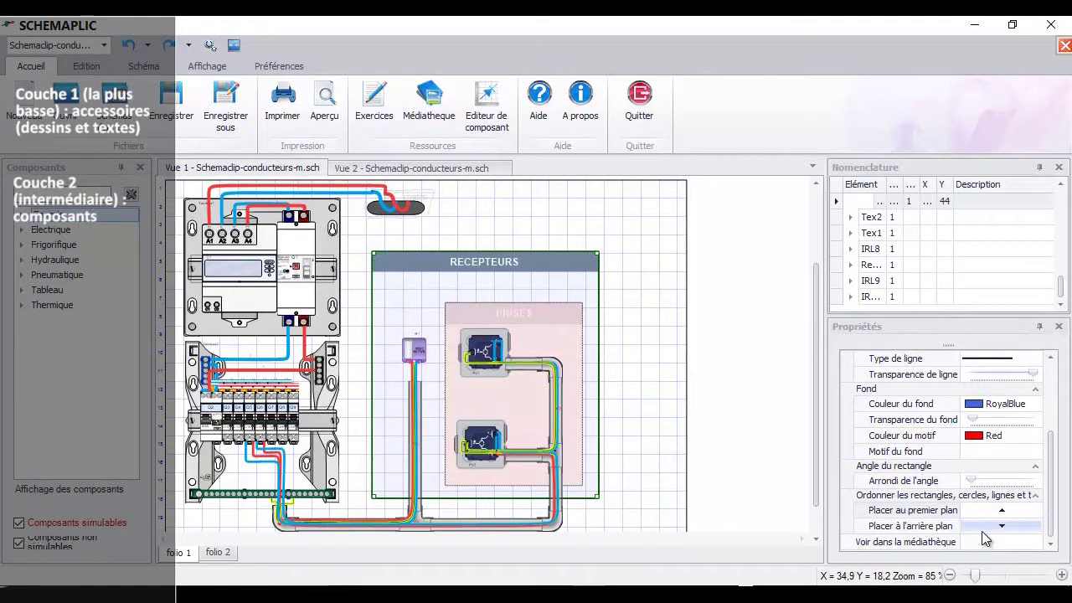
click(502, 379)
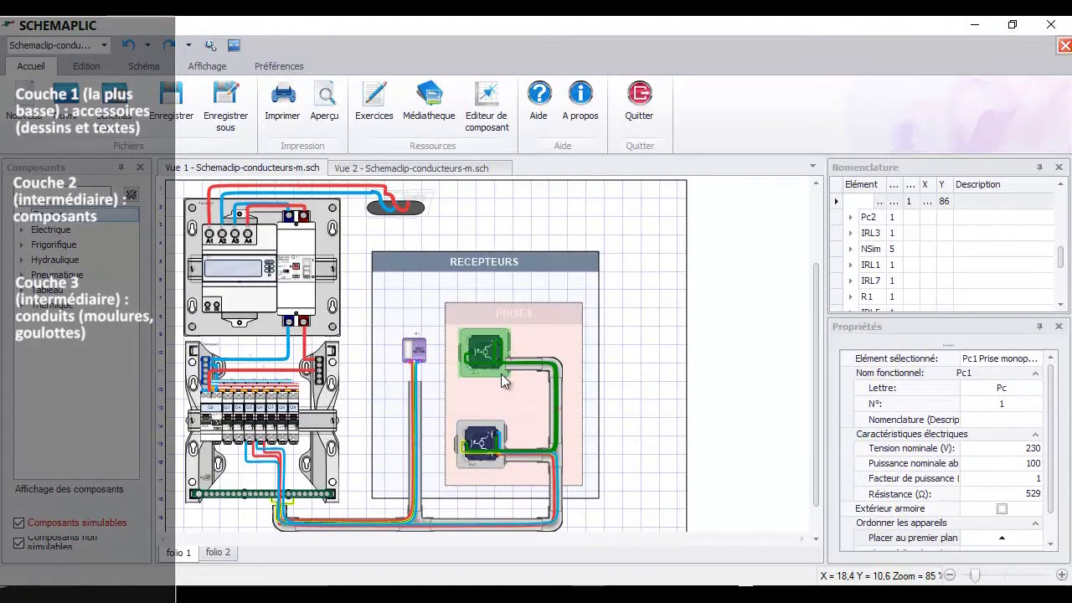
click(559, 429)
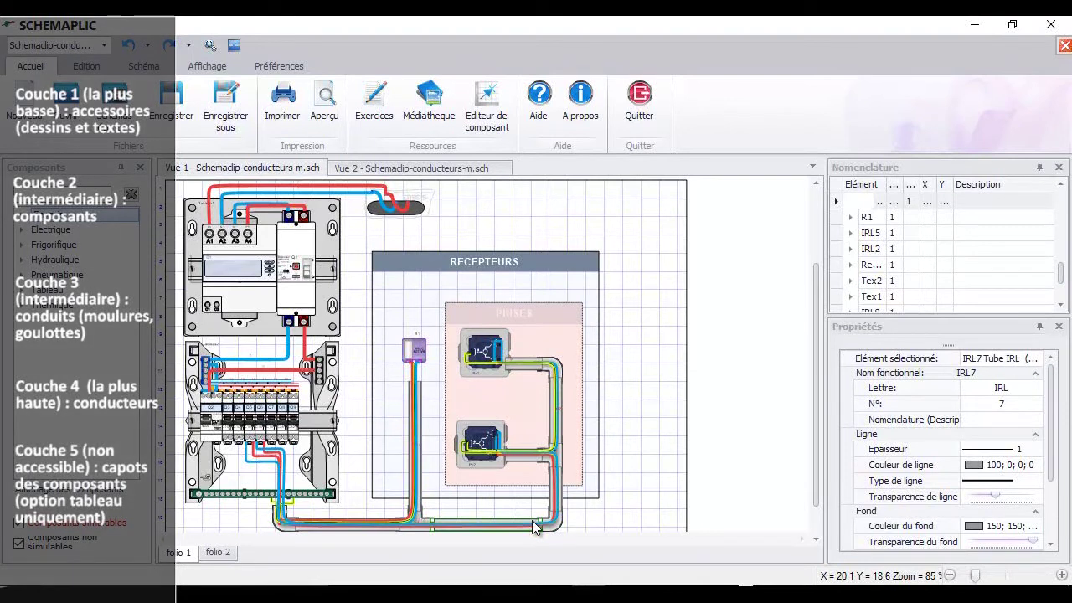
click(476, 358)
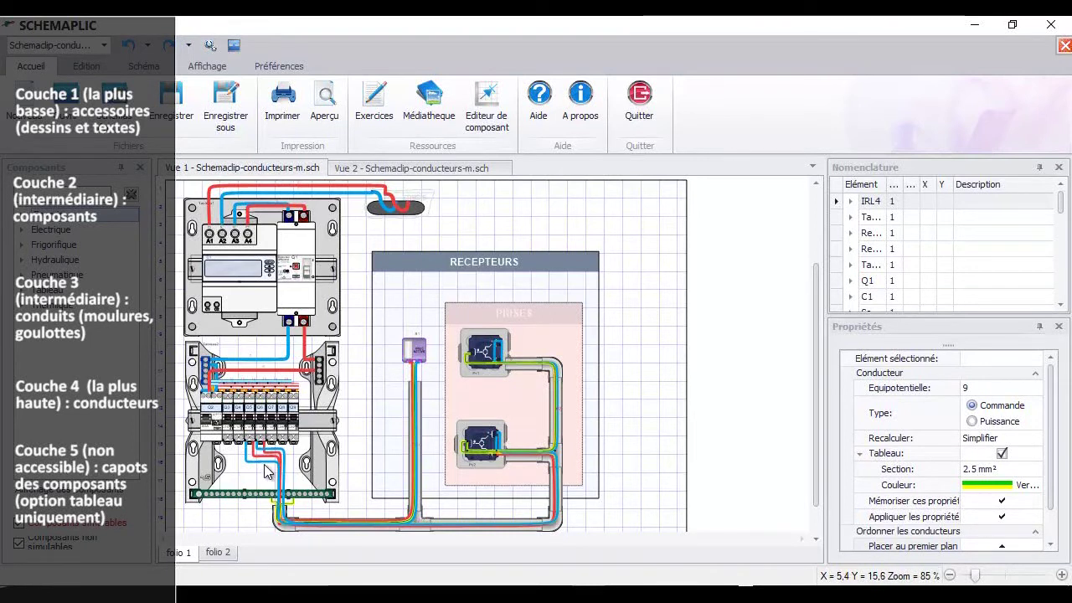
Toggle the blue conductor of equipotential 11 between background and foreground, leaving it behind the other conductors
click(254, 453)
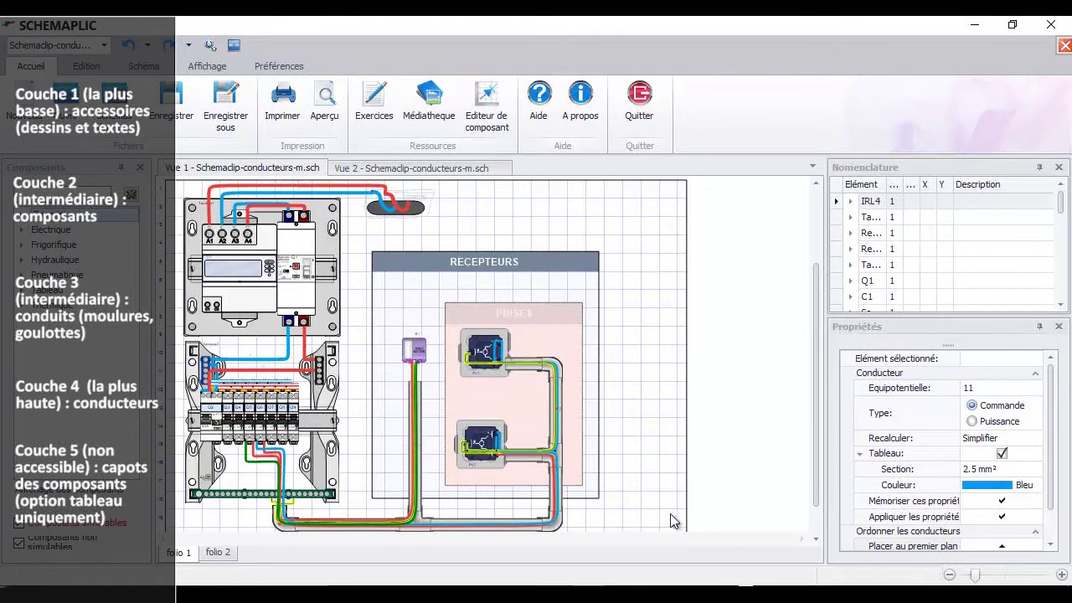
scroll(988, 511, down, 1)
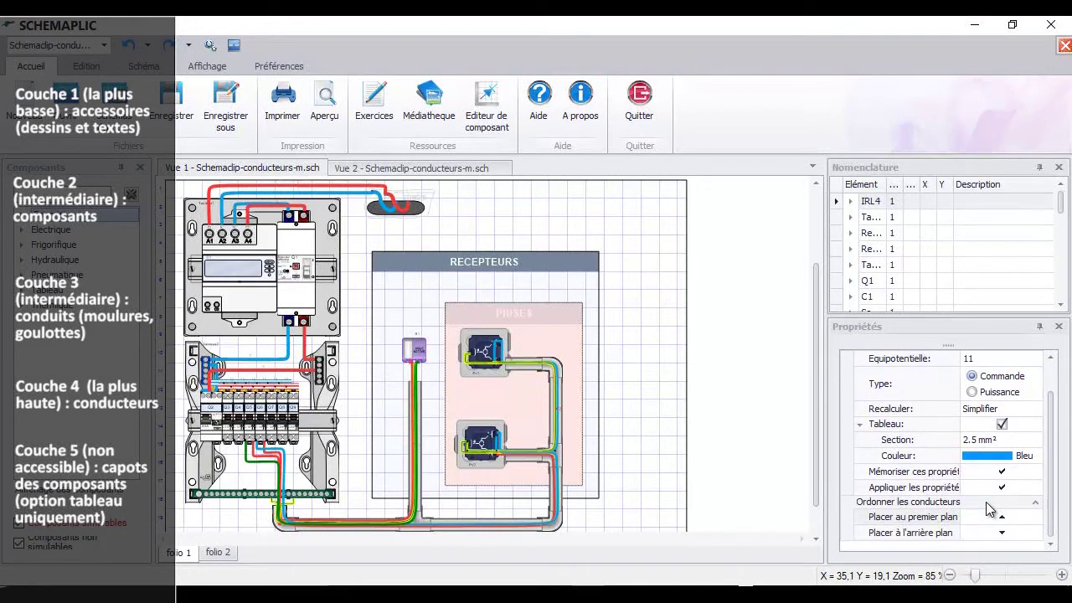
click(990, 533)
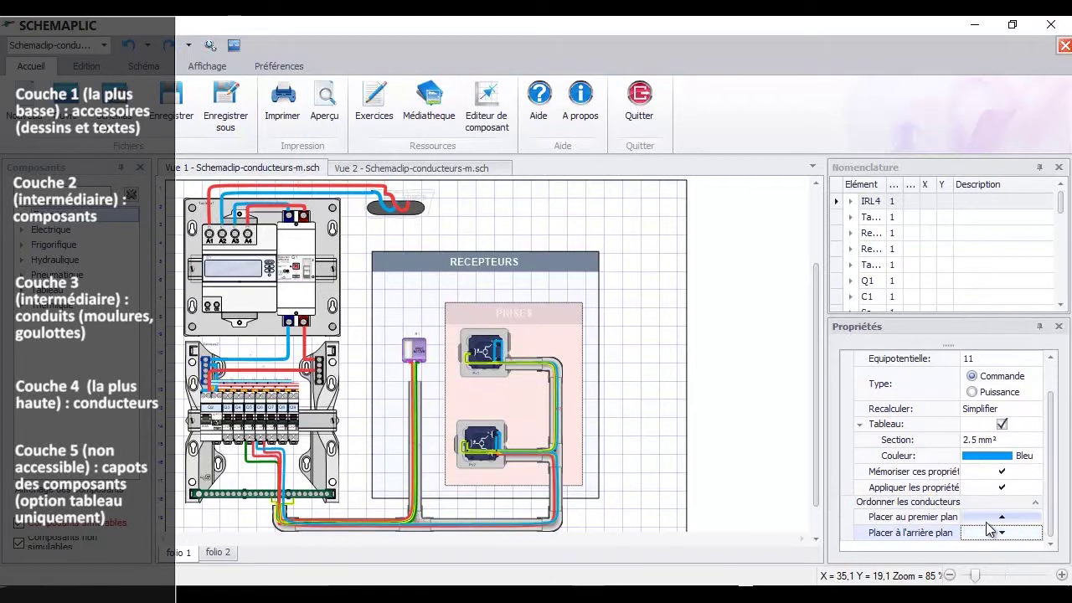
click(985, 519)
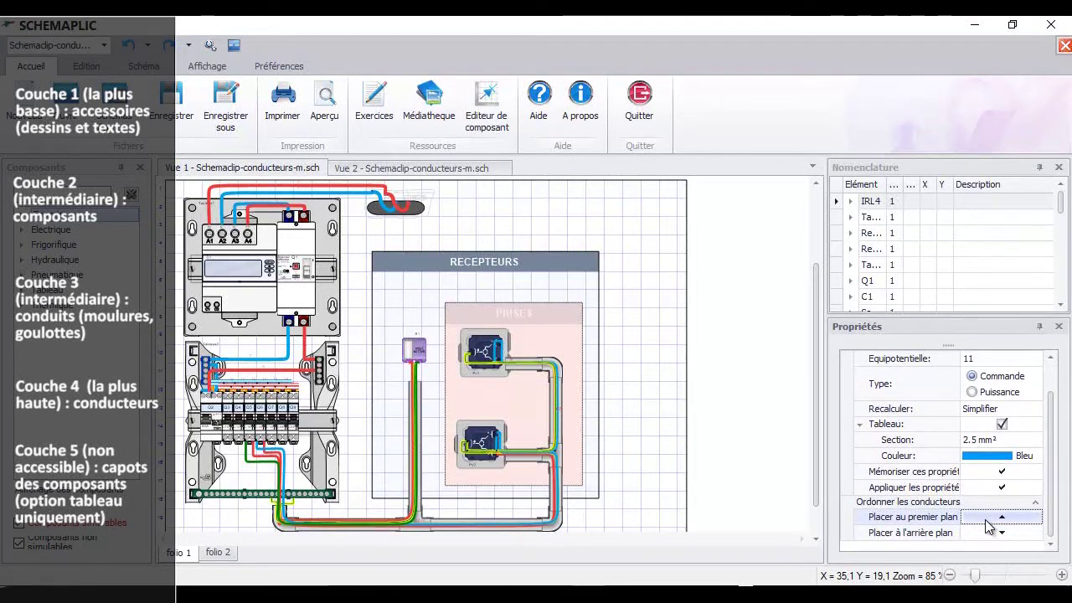
click(985, 537)
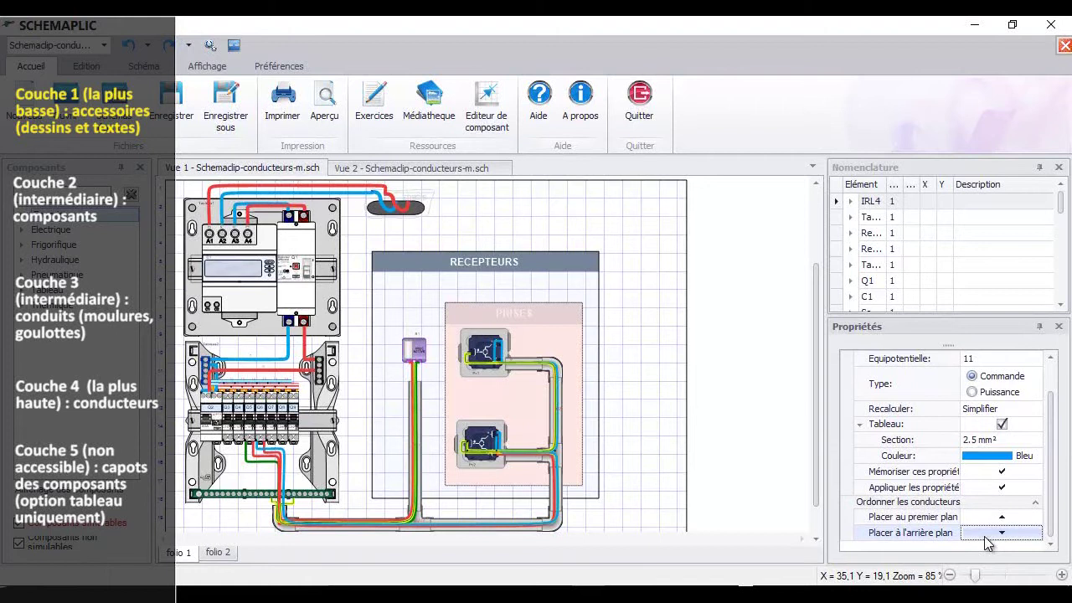
Send the RECEPTEURS title text behind its rectangle, then bring it back to the foreground
click(508, 257)
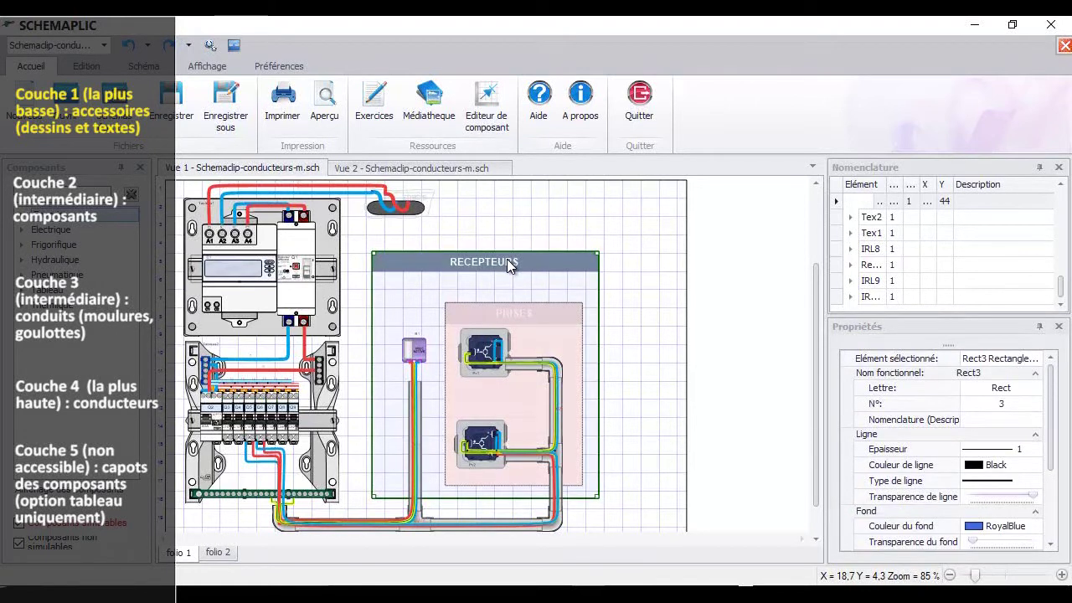
click(506, 259)
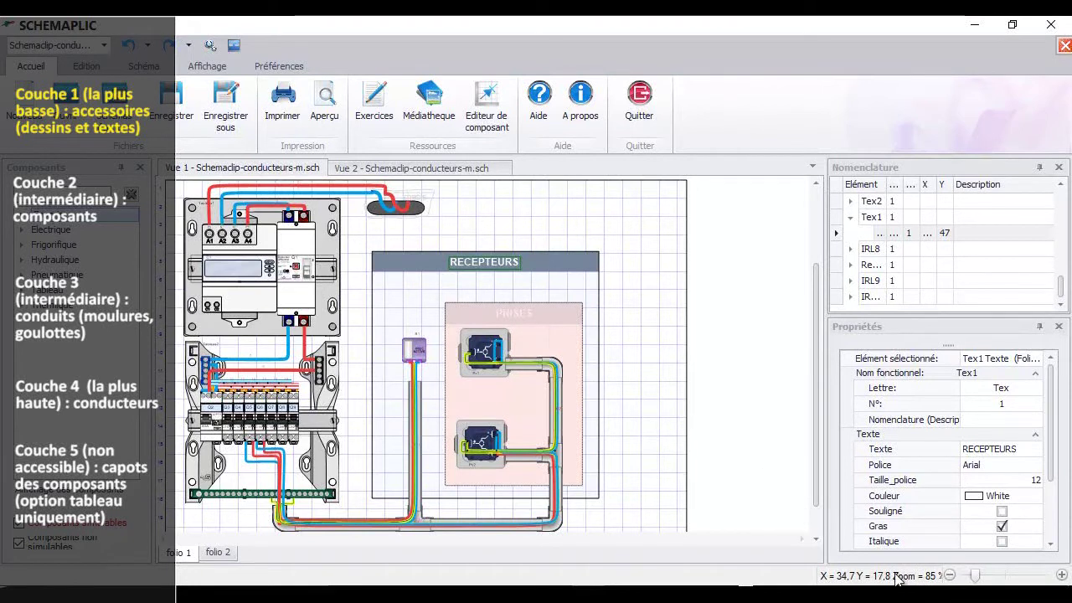
scroll(1011, 495, down, 2)
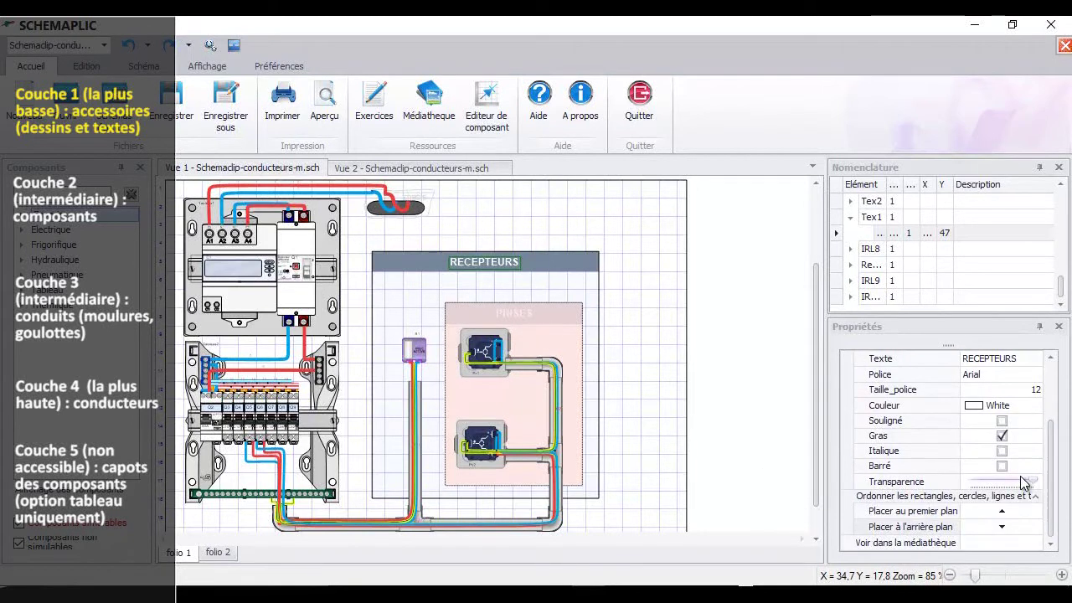
click(1004, 529)
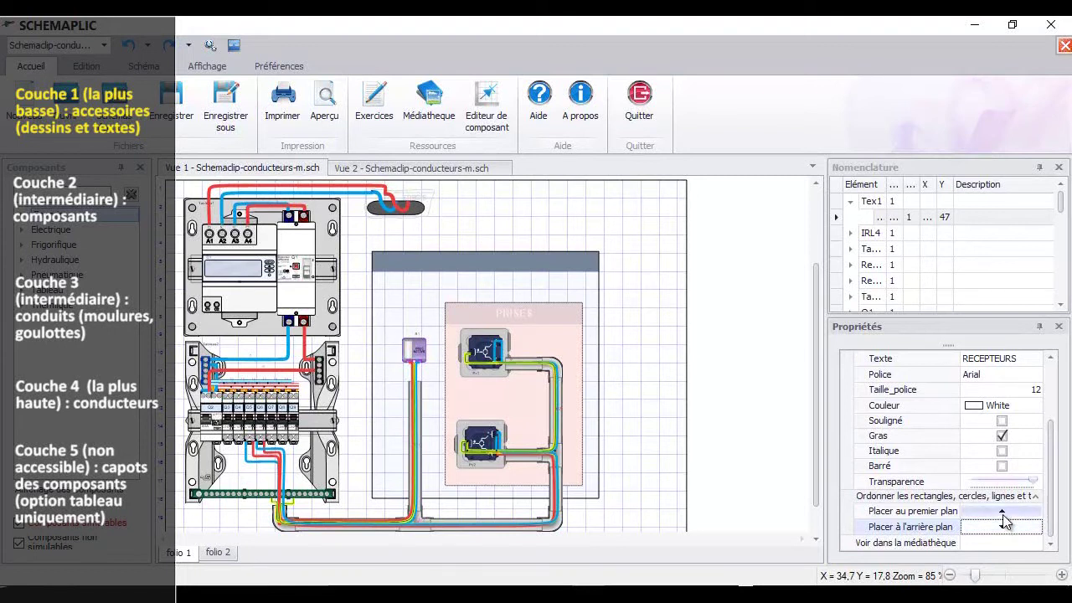
click(1002, 509)
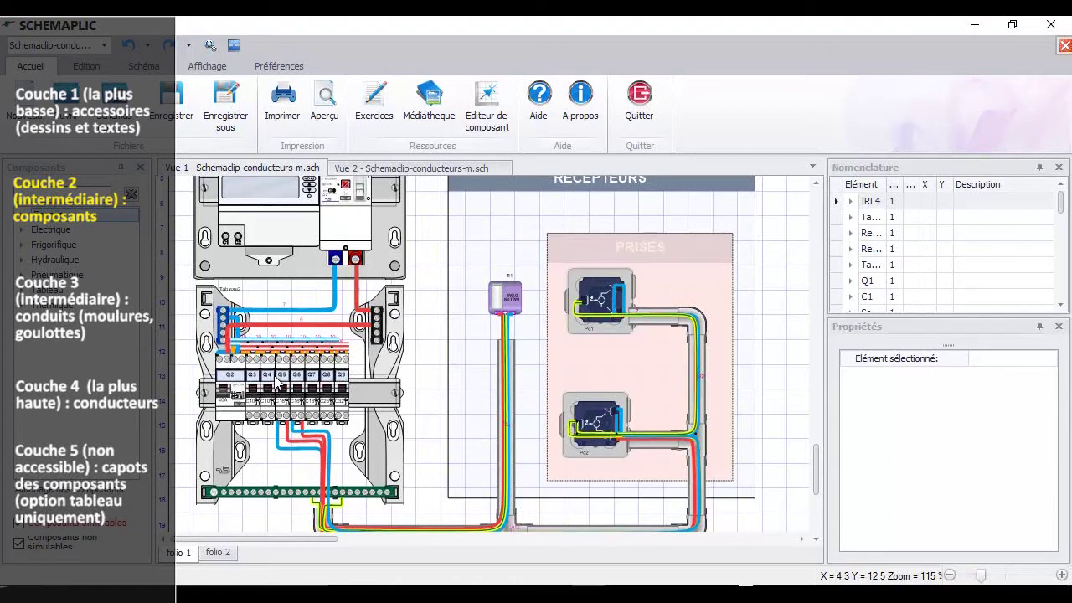
Bring the Tableau2 enclosure to the foreground, in front of its circuit breakers
click(360, 397)
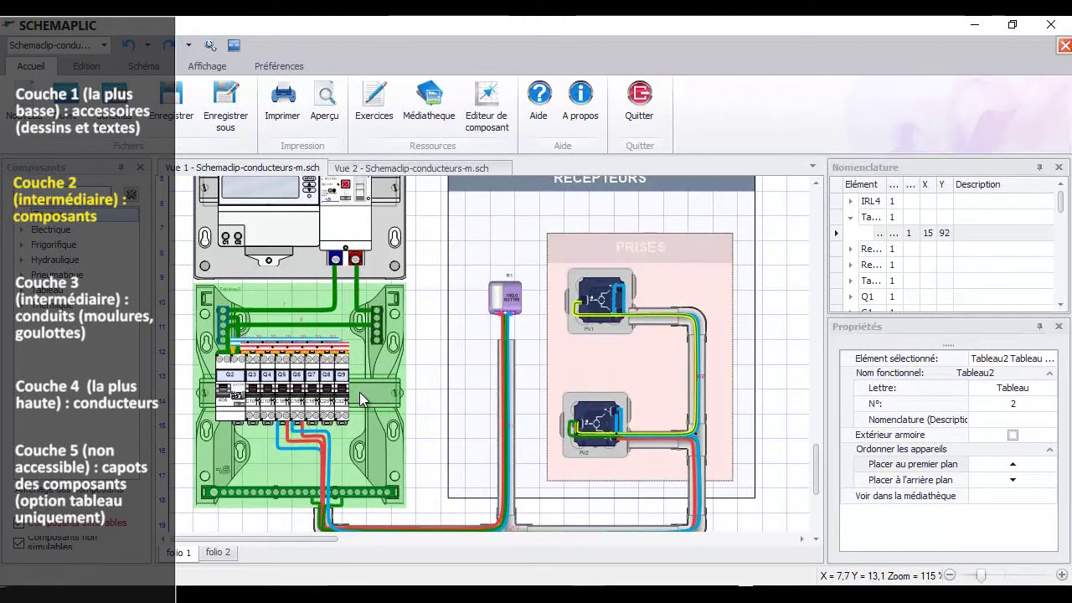
click(1011, 466)
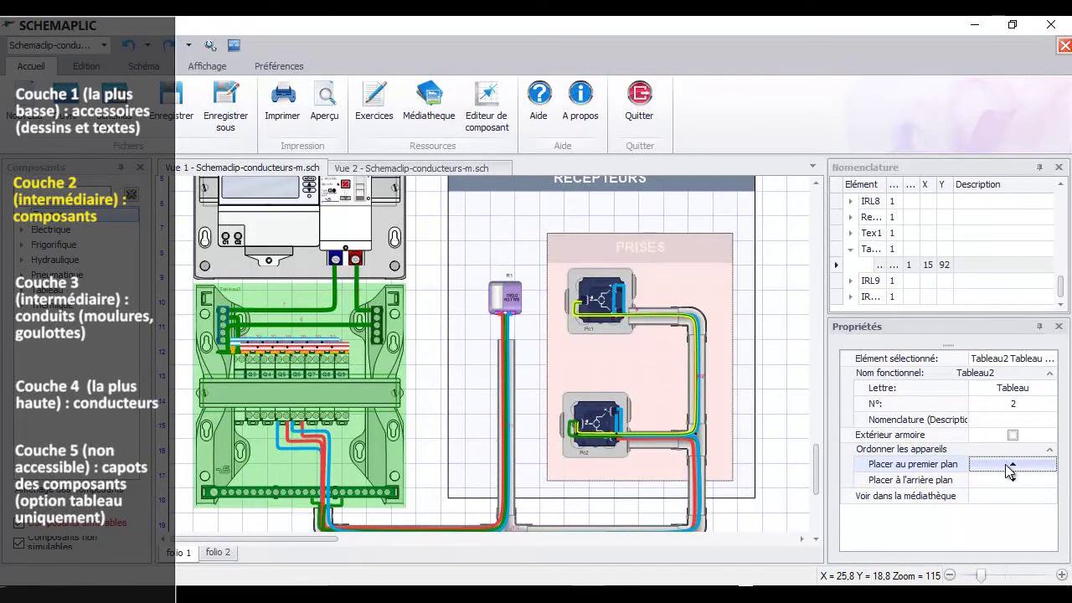
click(422, 405)
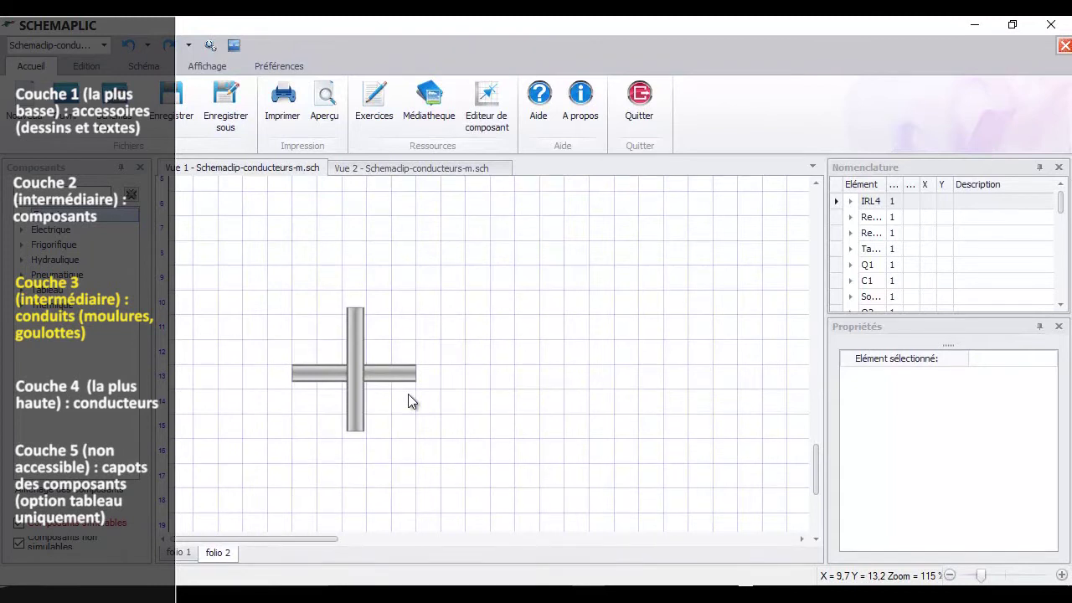
On folio 2, send the vertical IRL tube behind the horizontal one, then bring it back to the foreground
click(361, 410)
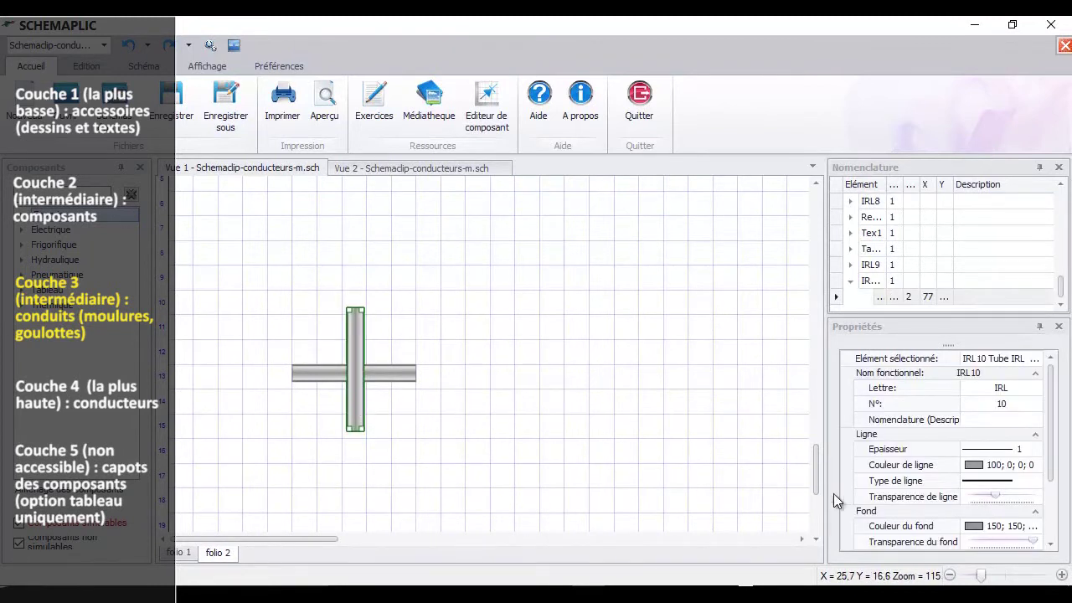
scroll(967, 503, down, 3)
click(1001, 513)
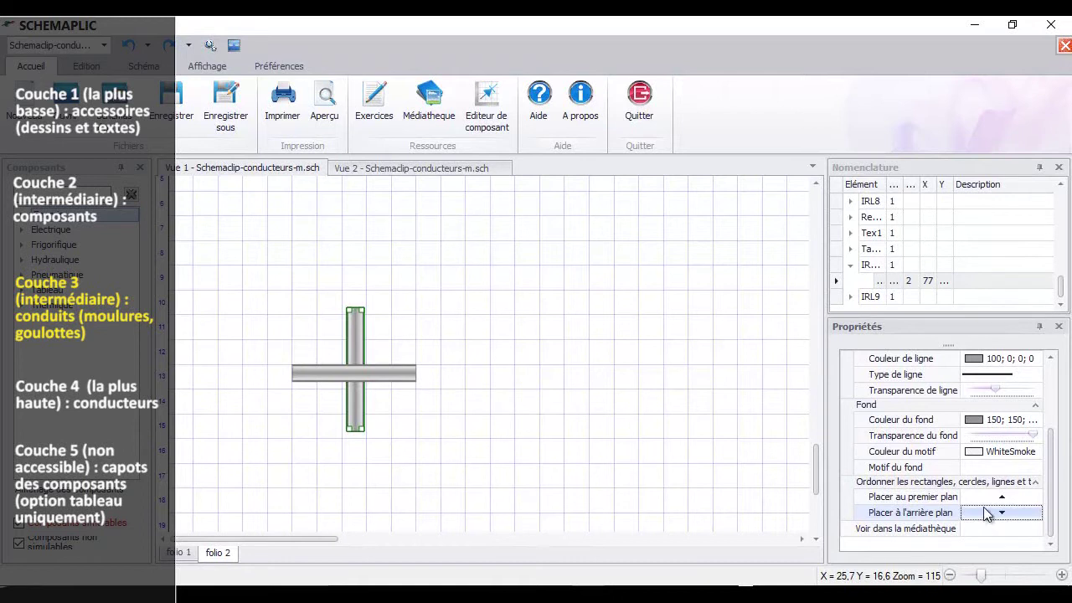
click(988, 499)
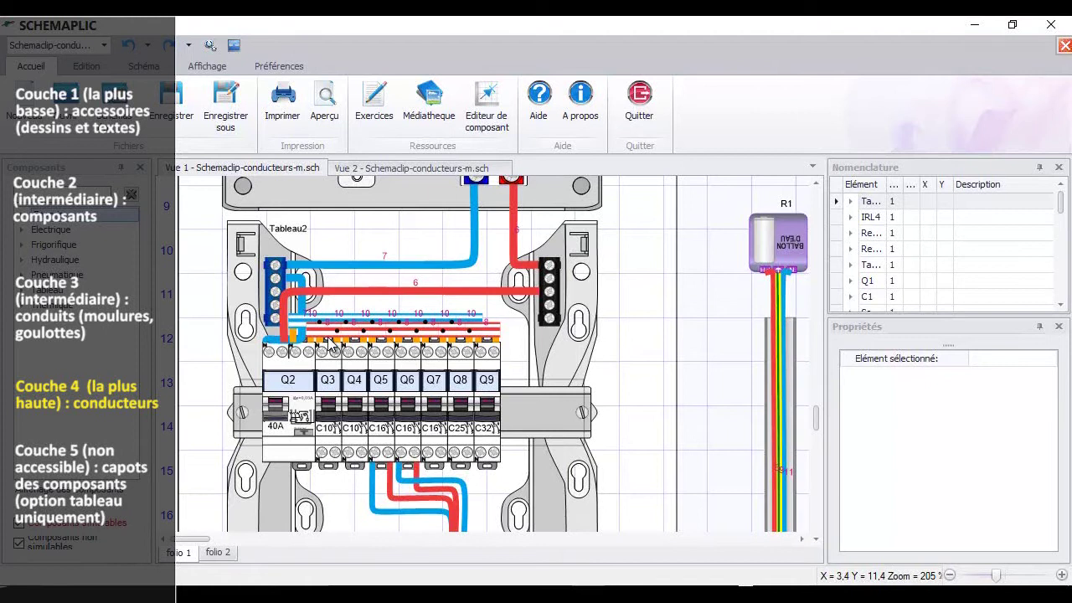
Send the red comb conductor above breaker Q3 to the background, then bring it back to the foreground
click(321, 325)
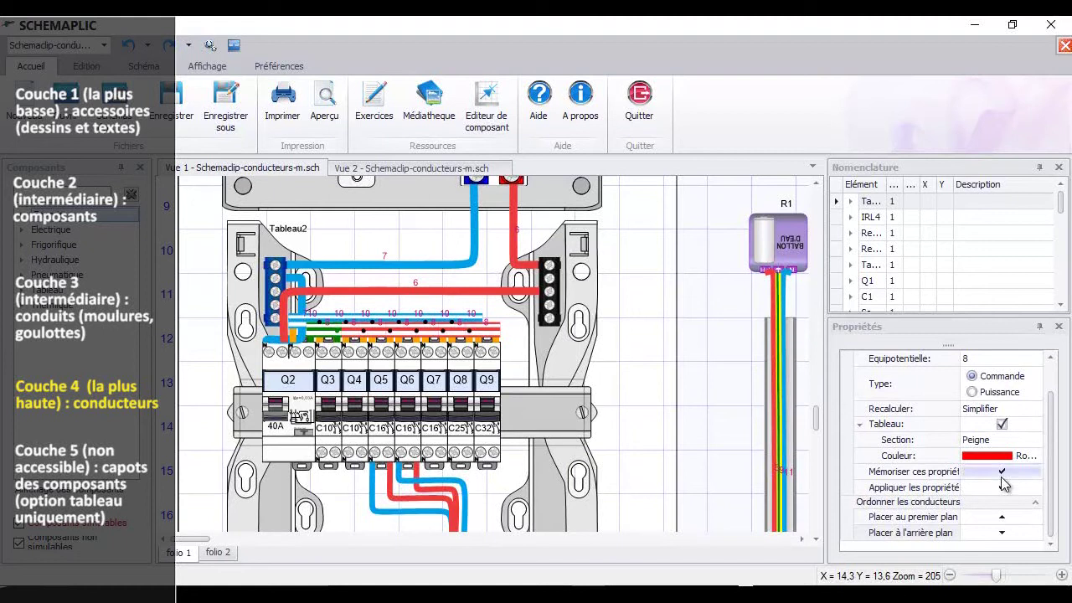
click(1010, 536)
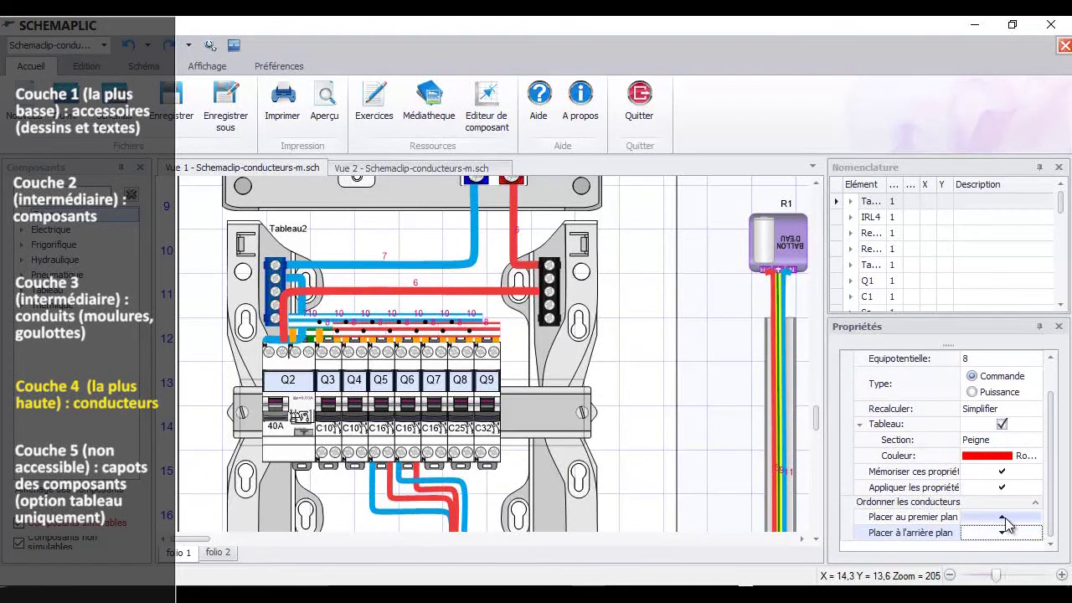
click(1003, 517)
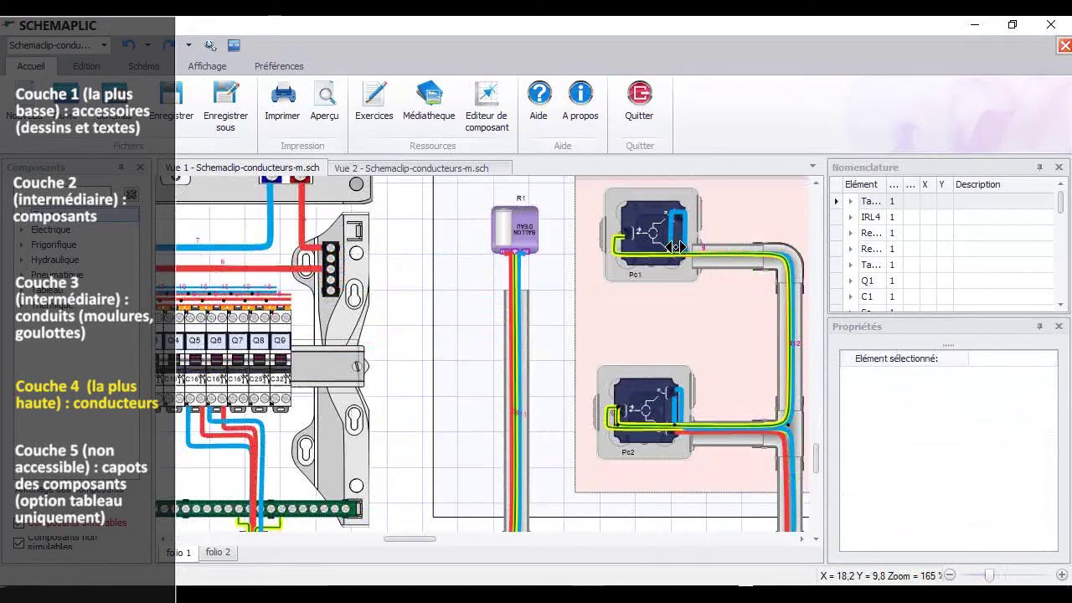
Toggle the blue conductor in socket Pc1 between background and foreground, leaving it behind the green-yellow conductor
click(670, 233)
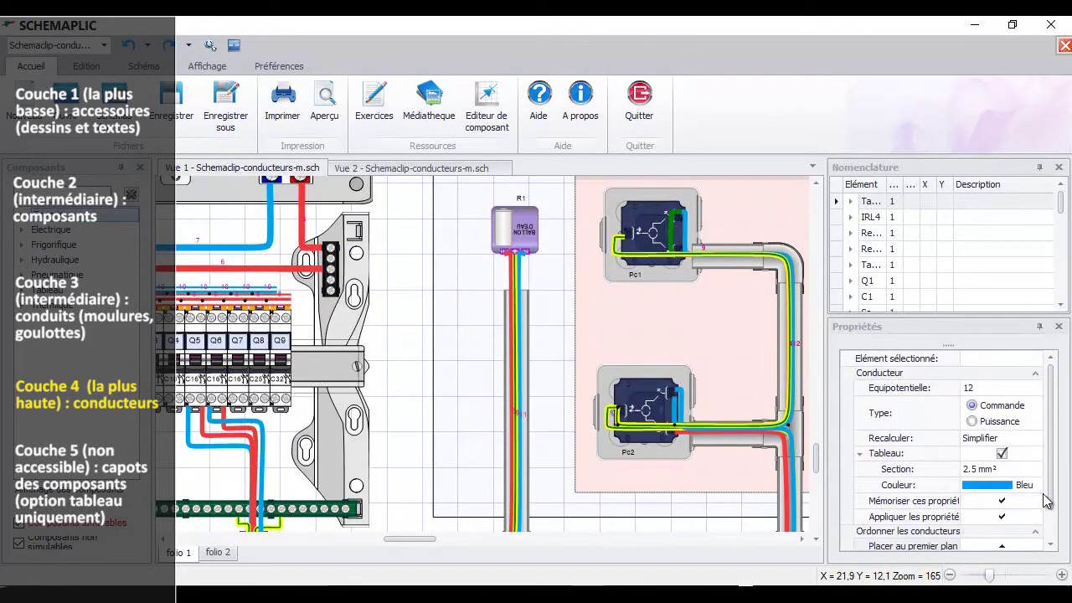
scroll(1046, 499, down, 1)
click(1014, 534)
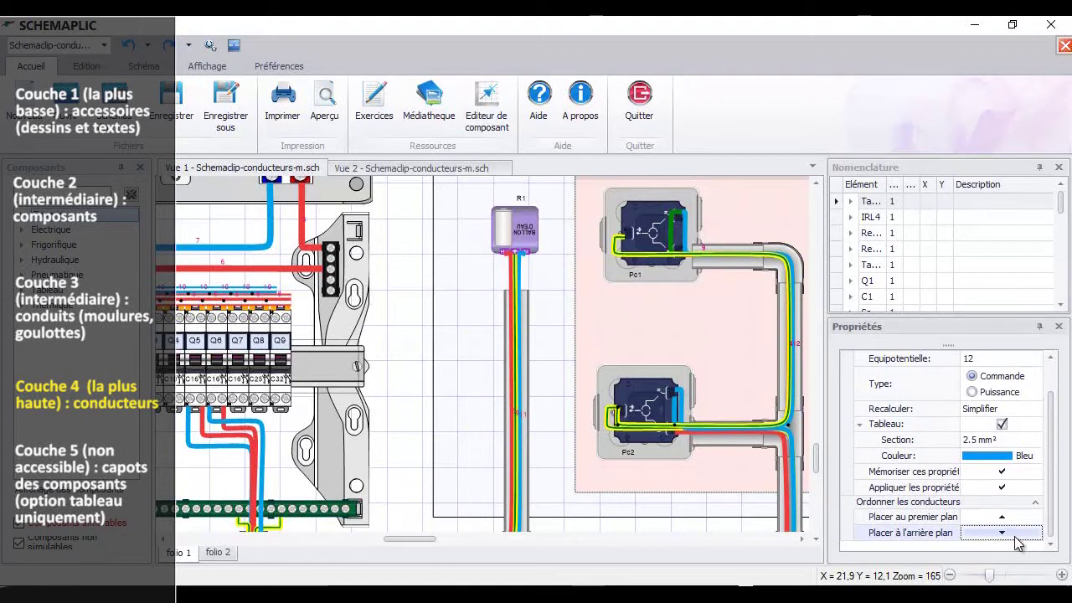
click(1006, 513)
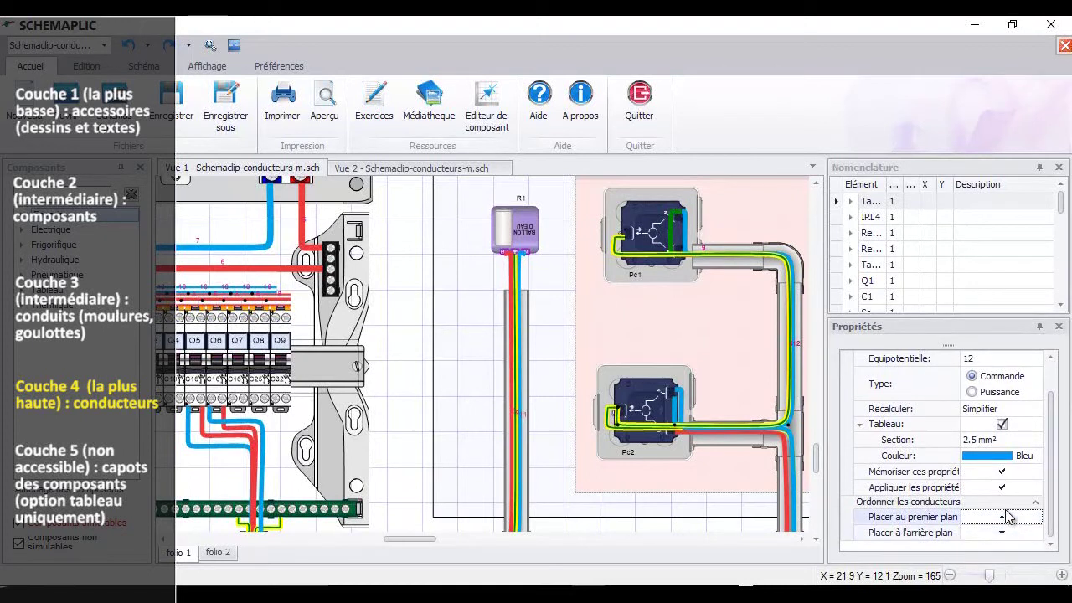
click(1000, 519)
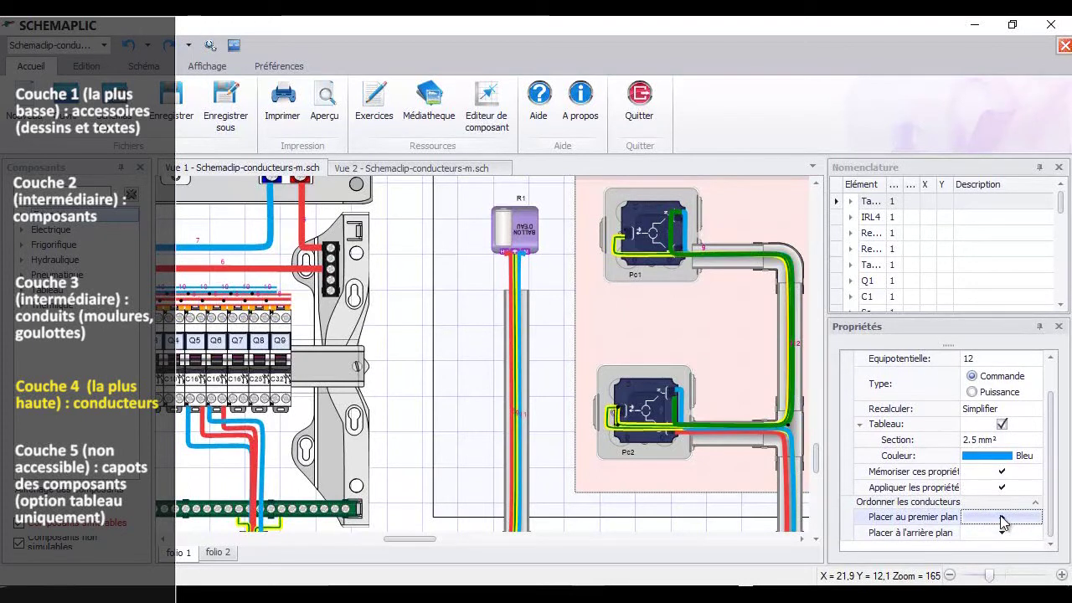
click(1001, 534)
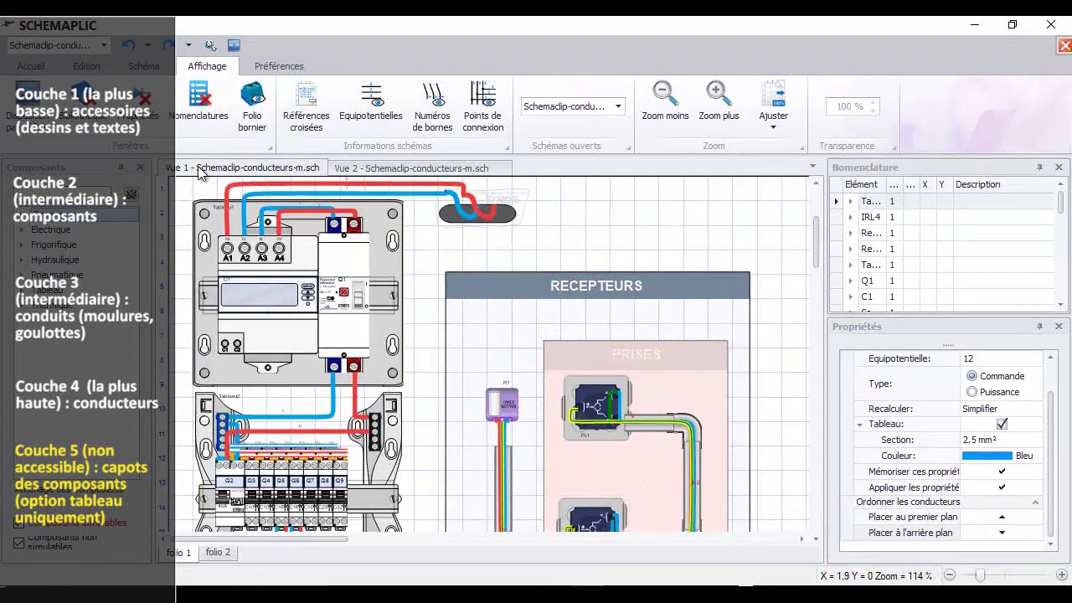
Start the simulation and lower the component covers' transparency setting to 40 %
click(210, 47)
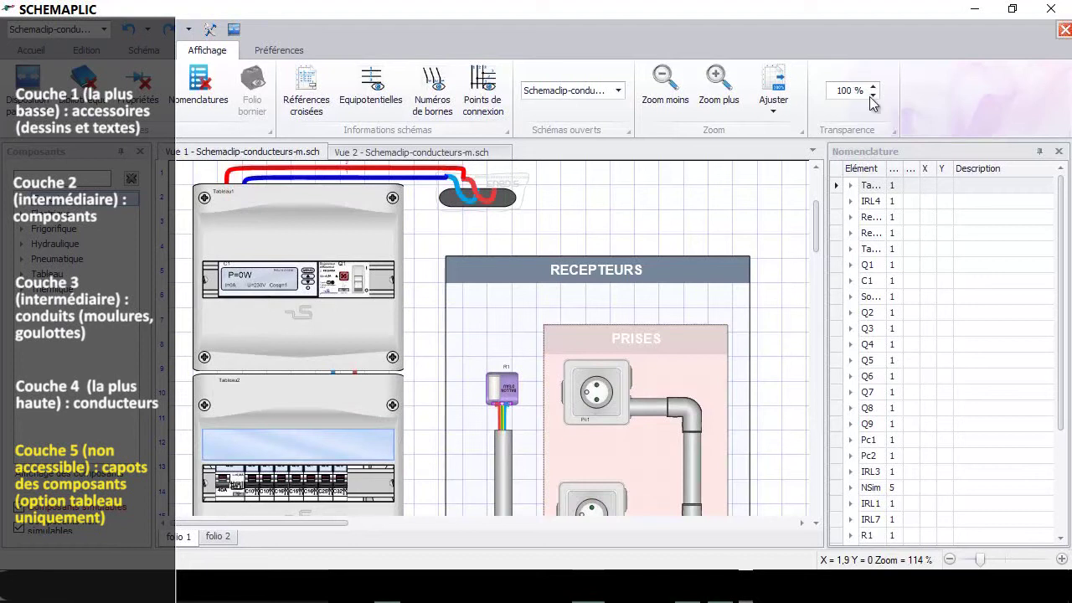
click(872, 94)
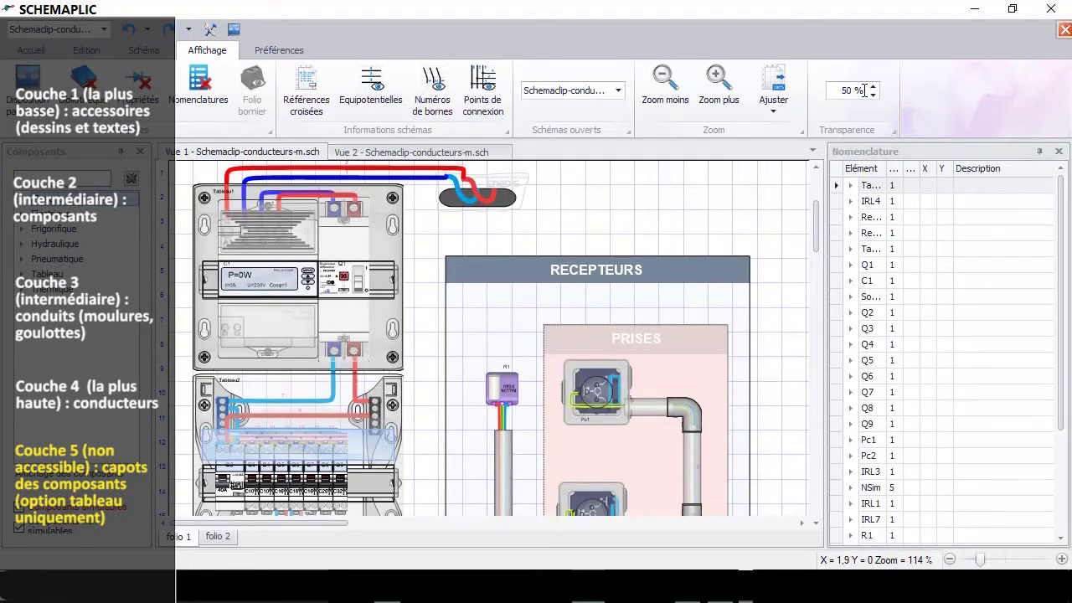
scroll(864, 90, down, 1)
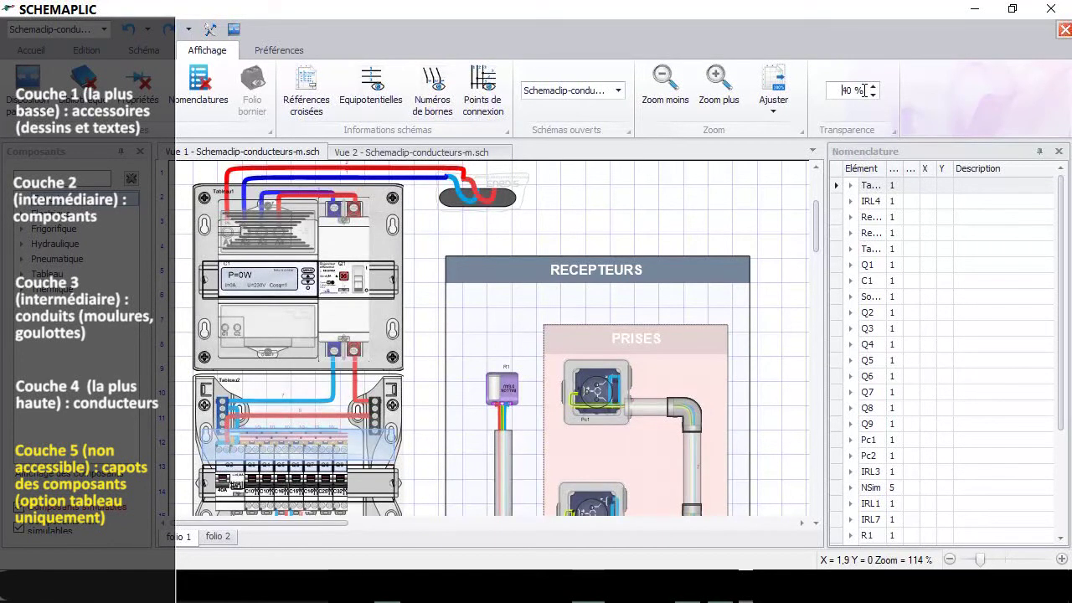